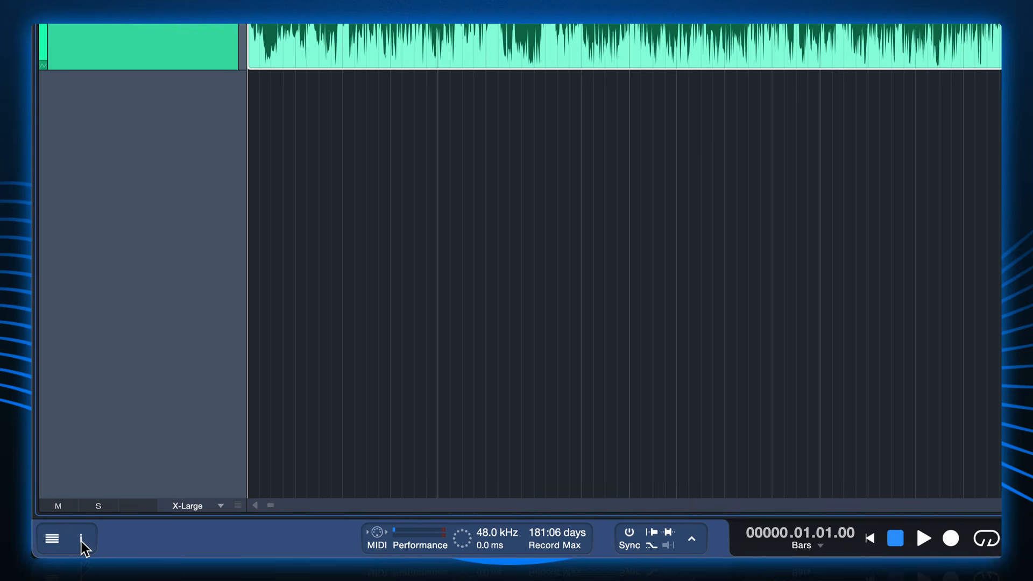
- Show the Inspector and set the TRKTRN track's tempo mode to Timestretch
click(81, 539)
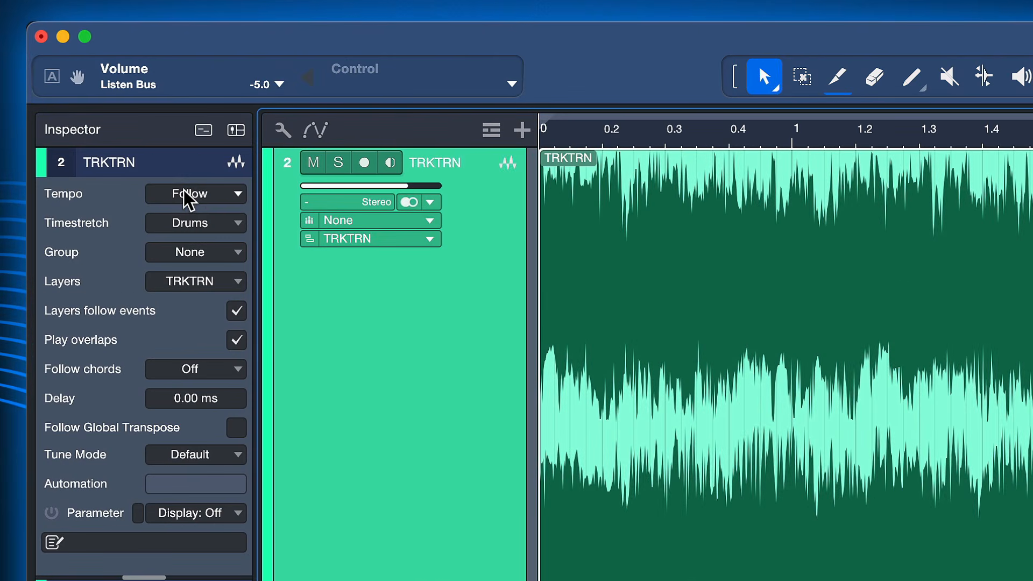
click(182, 190)
click(197, 269)
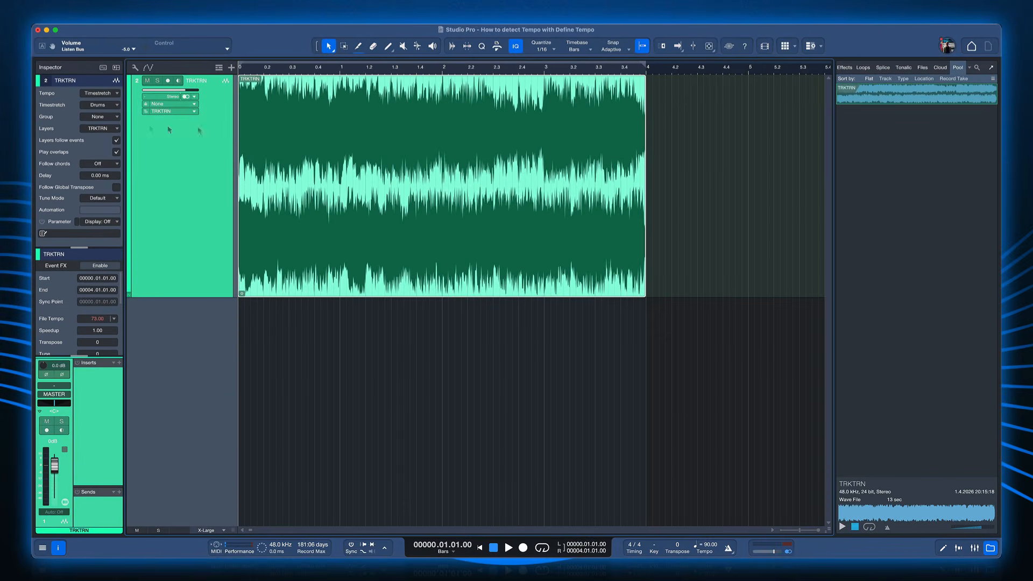
- Play the TRKTRN event briefly, turn on the metronome and play it again against the click
key(space)
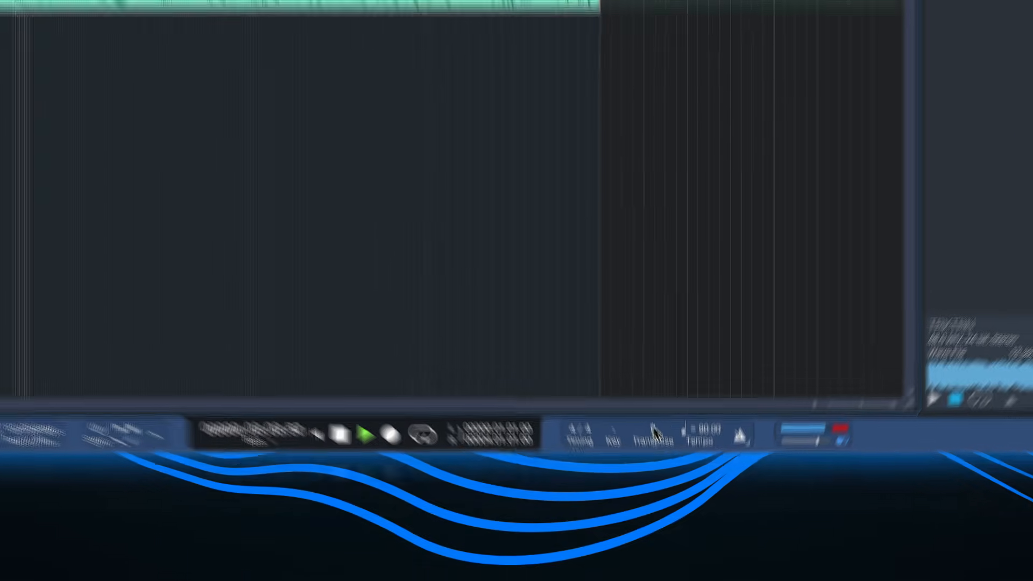
key(space)
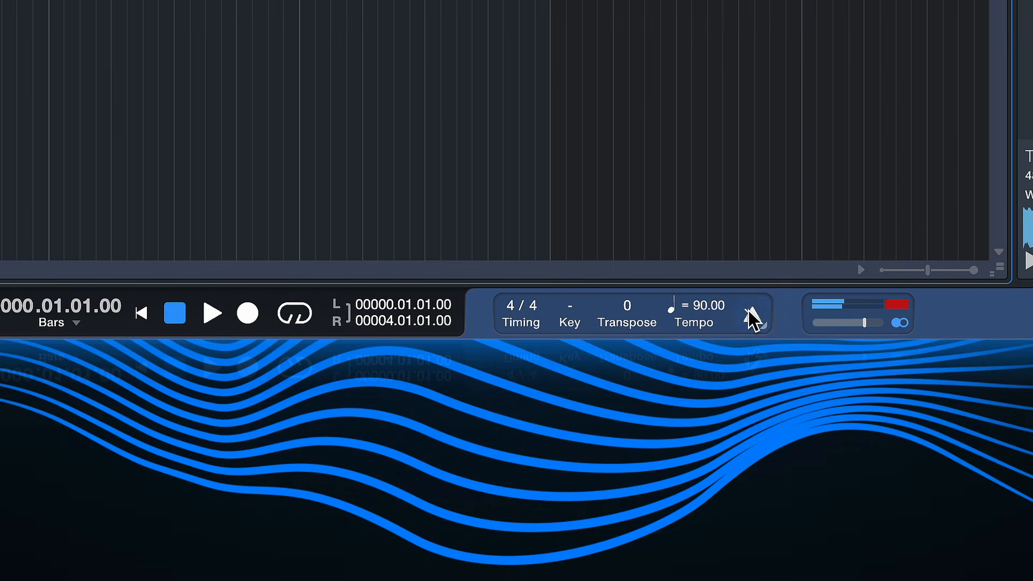
click(752, 316)
key(space)
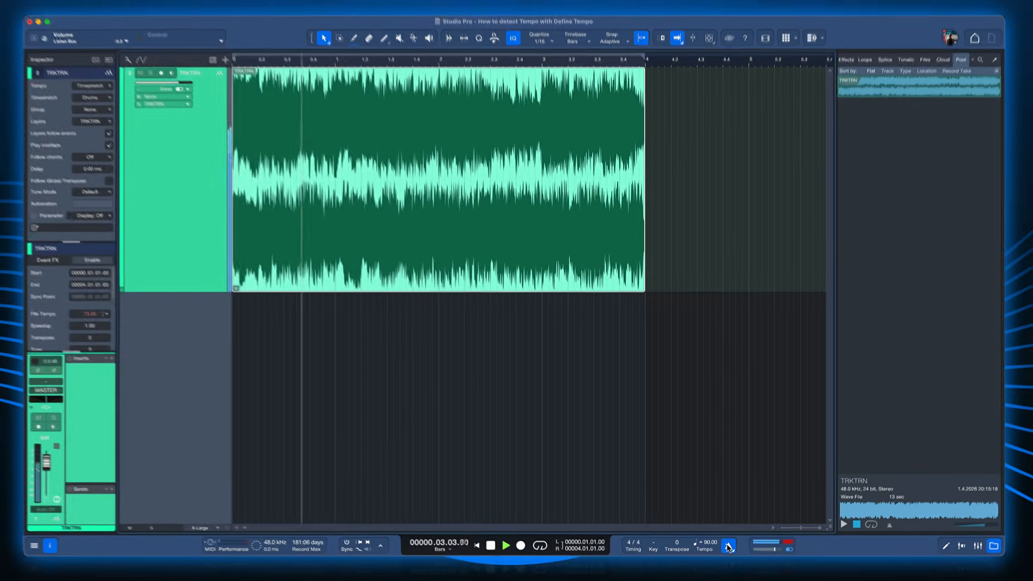
key(space)
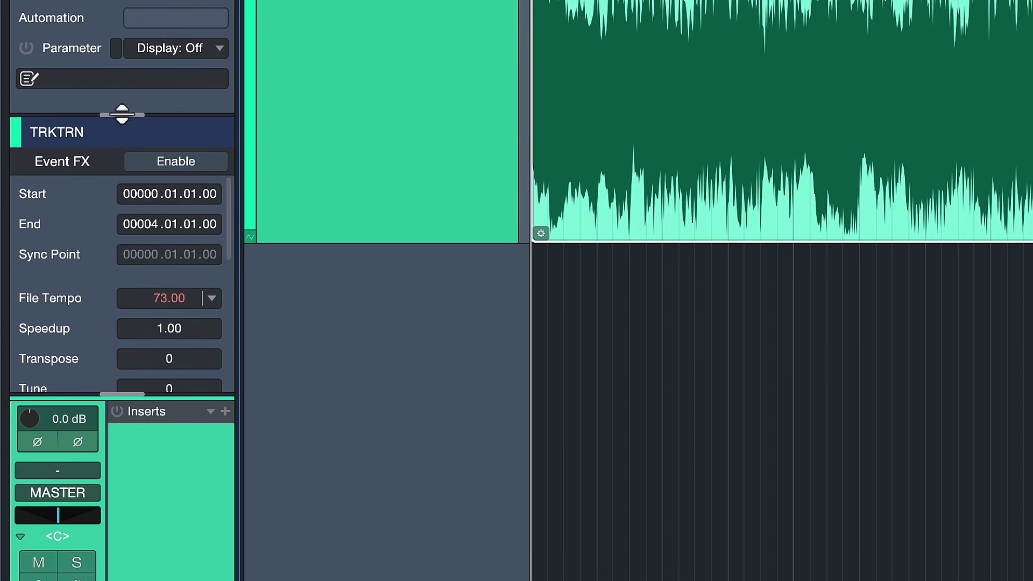
- Clear the TRKTRN event's file tempo to Not Set and set its track's tempo mode to Timestretch
drag(120, 119, 127, 94)
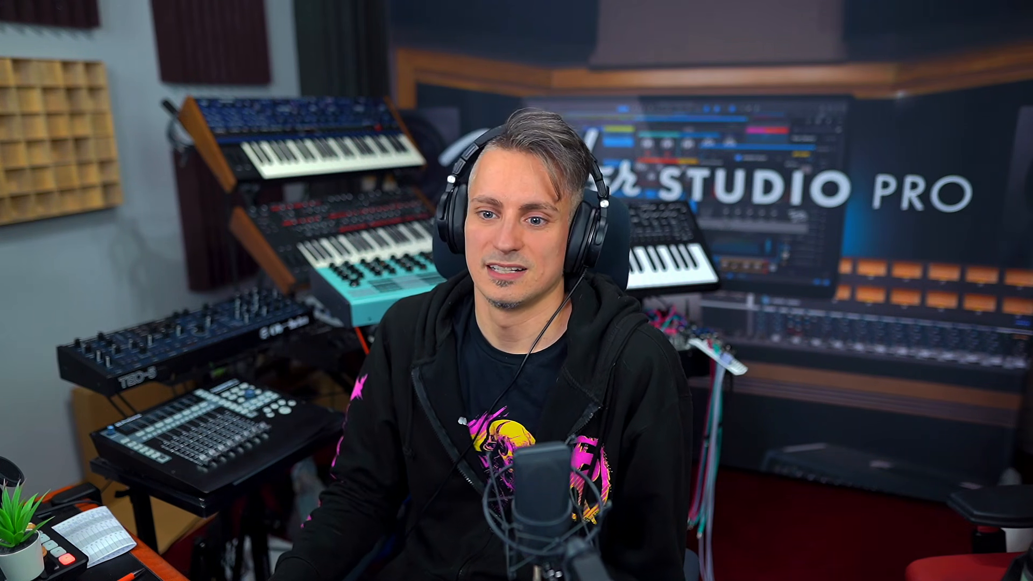
right_click(523, 380)
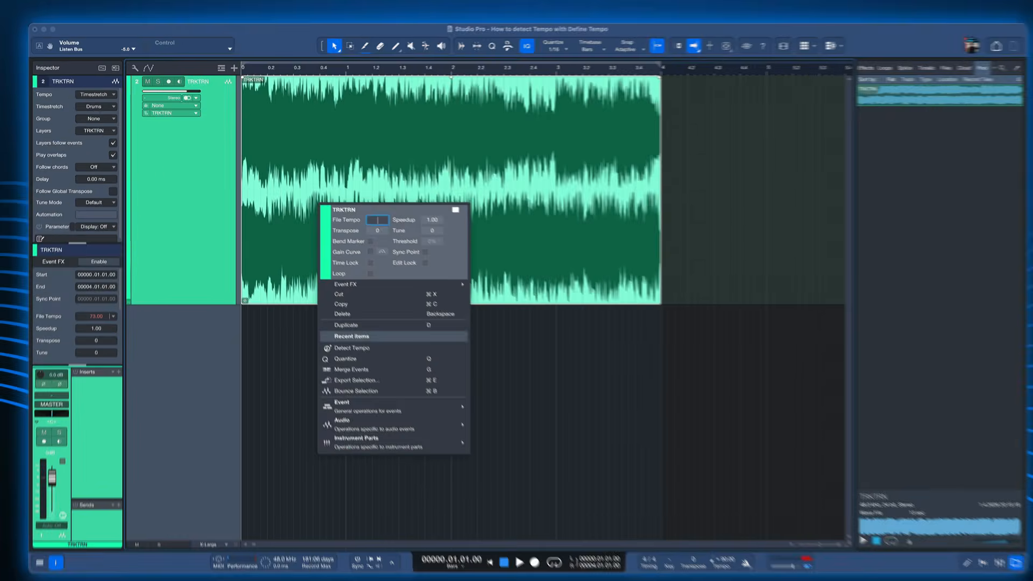
click(110, 308)
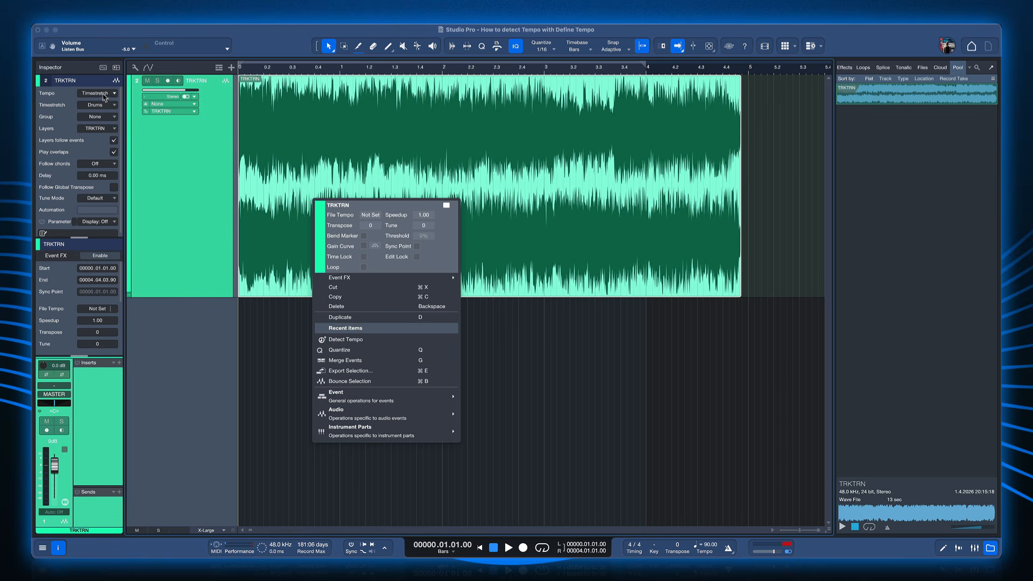
key(Escape)
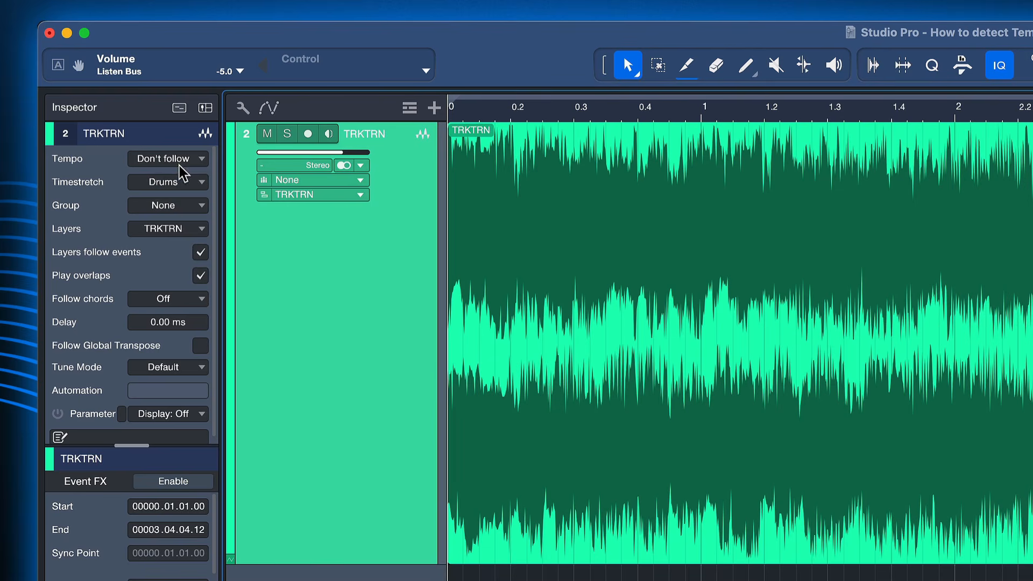
click(173, 166)
click(180, 223)
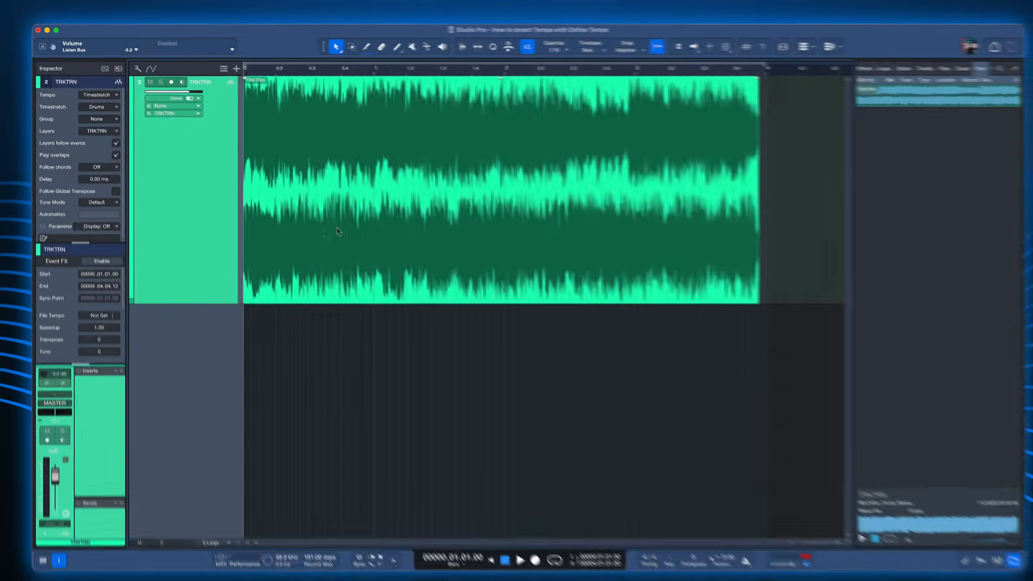
- Run Detect Tempo on the Trap Intro event and confirm its detected file tempo
right_click(690, 364)
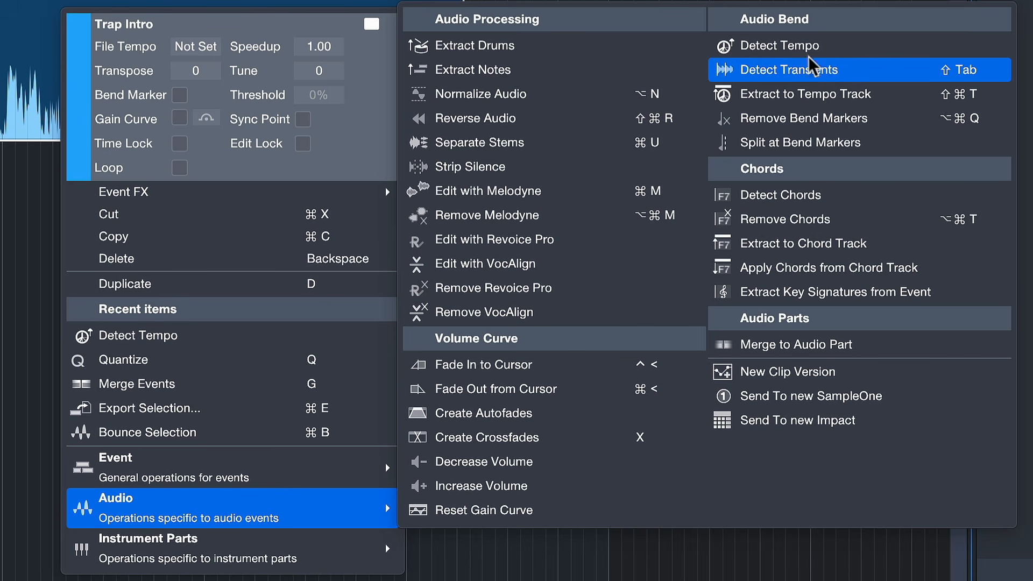
click(801, 53)
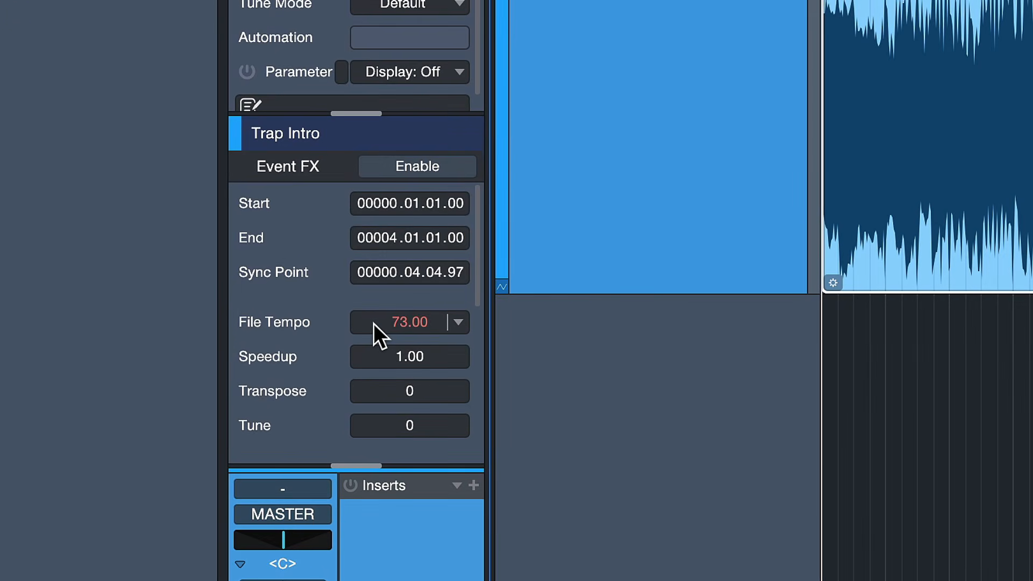
click(374, 324)
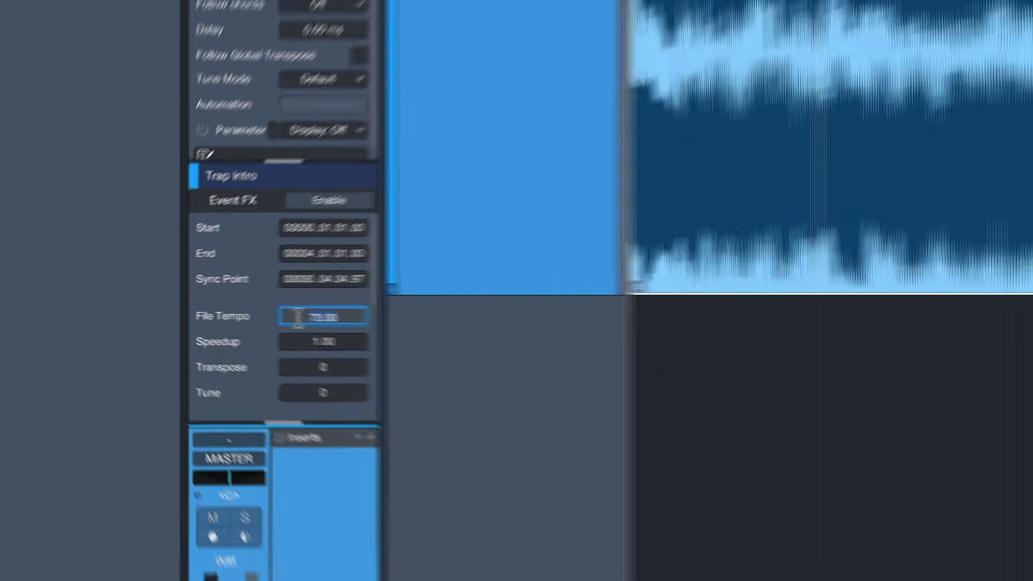
key(Return)
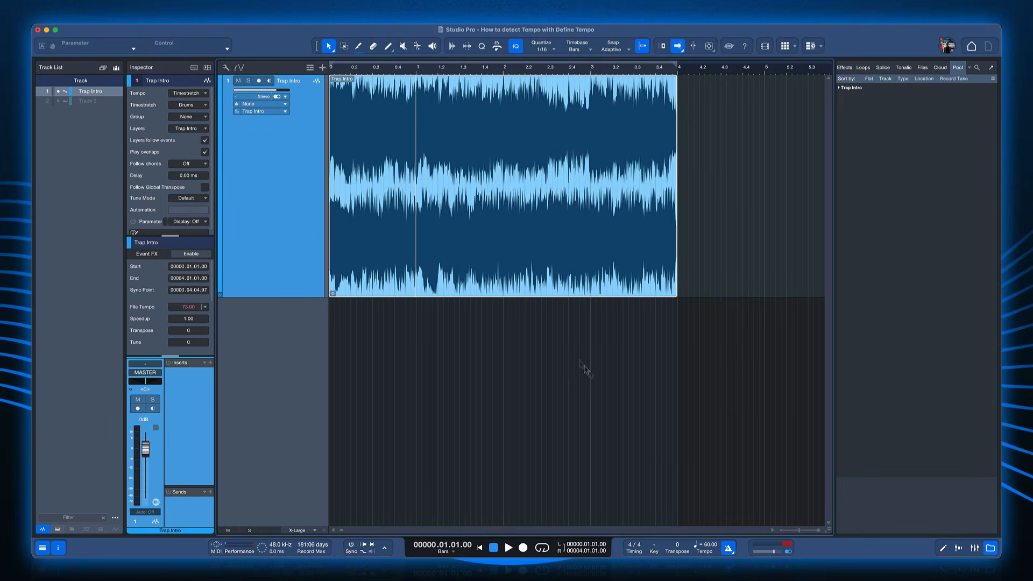
- Play the Trap Intro event with the metronome, then set the song tempo to 90 BPM
key(space)
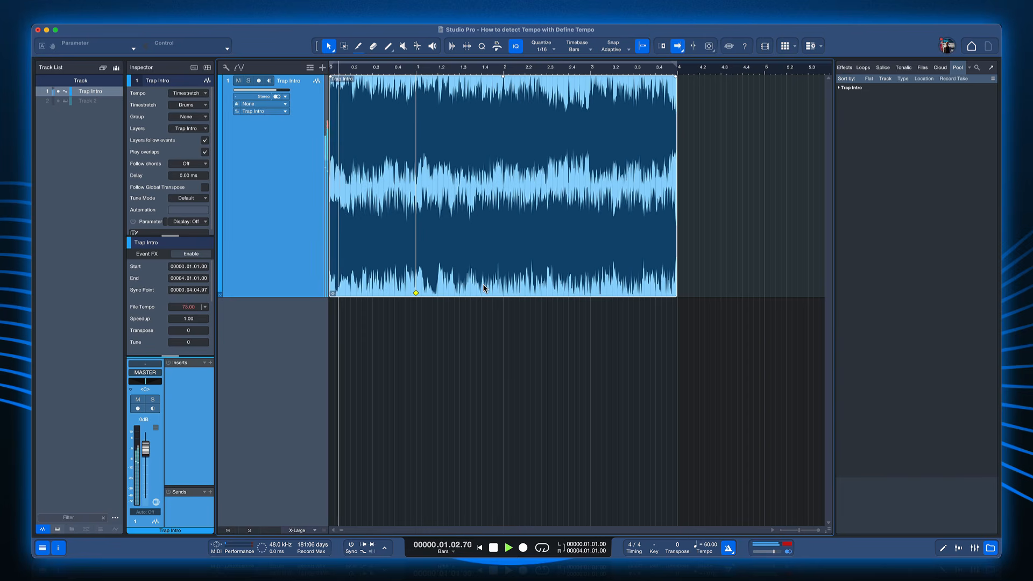
key(space)
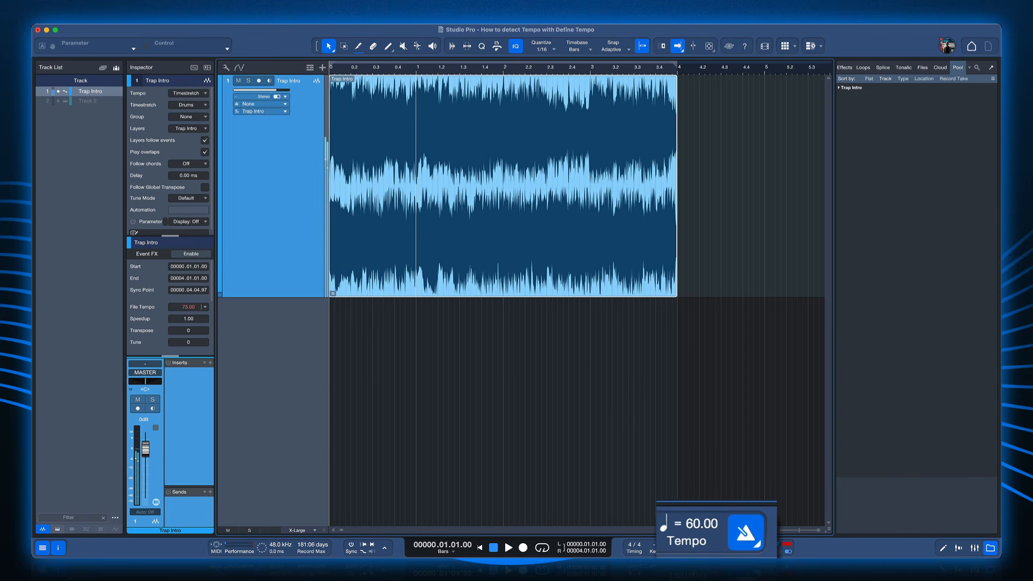
click(705, 523)
text(90)
key(Return)
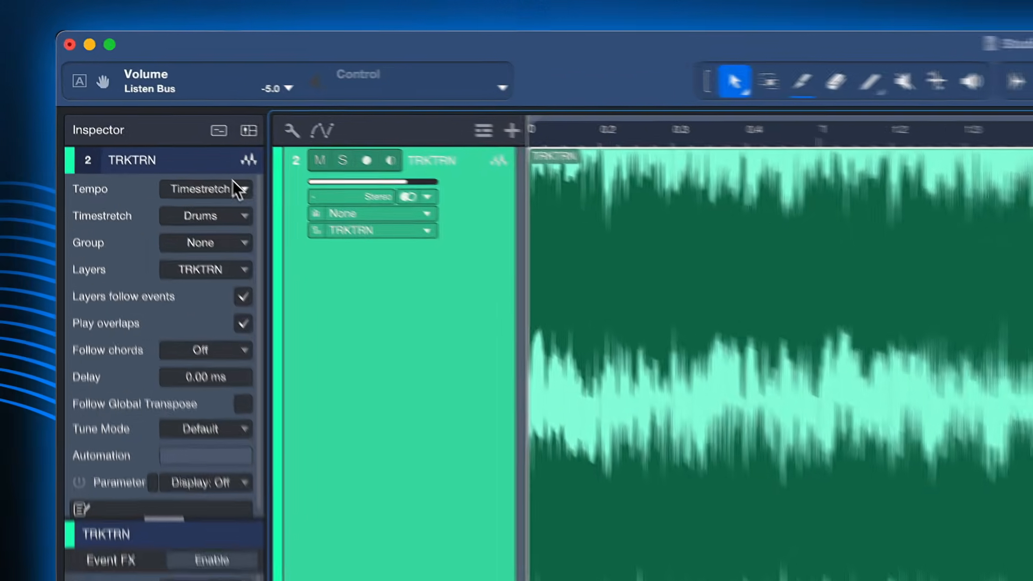
- Set the TRKTRN track's tempo mode to Don't follow and lower the song tempo in steps to below 77 BPM
click(109, 92)
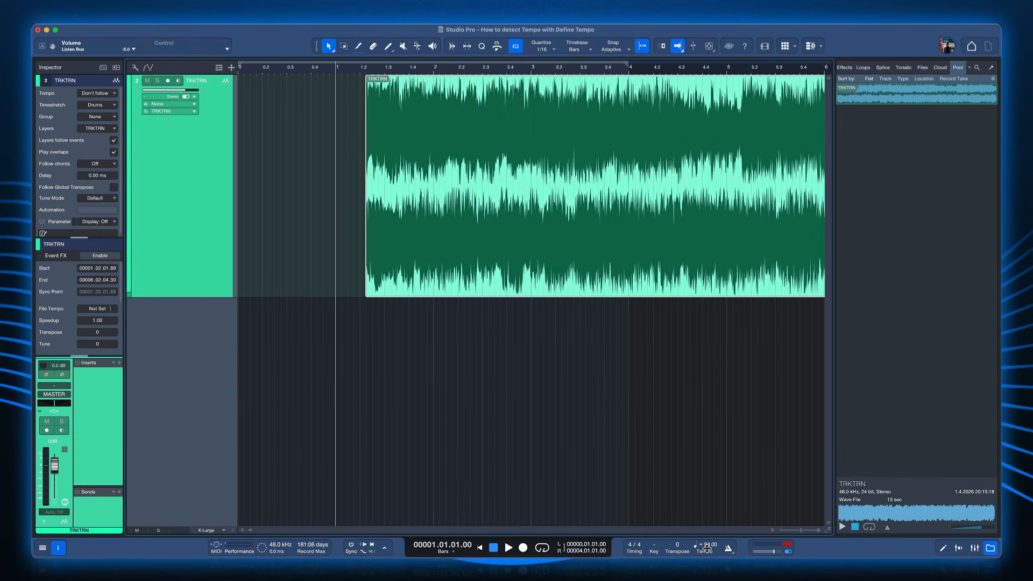
scroll(706, 548, down, 6)
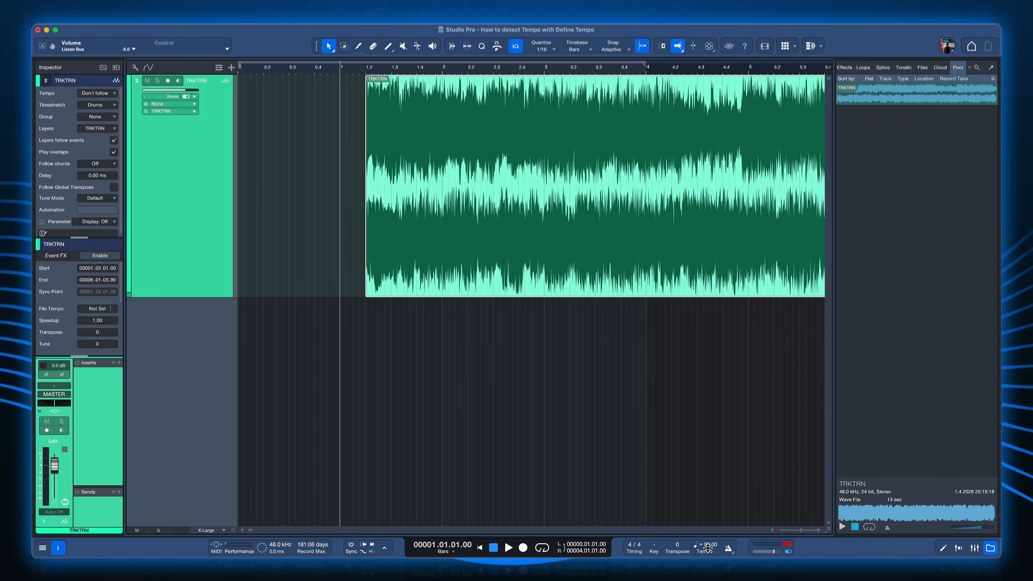
scroll(706, 549, down, 6)
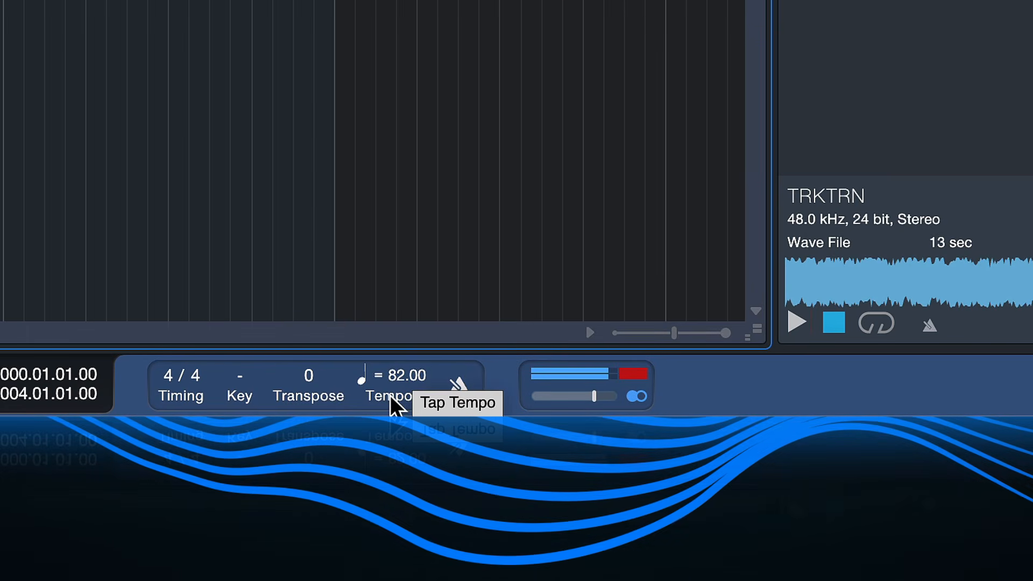
scroll(380, 389, down, 5)
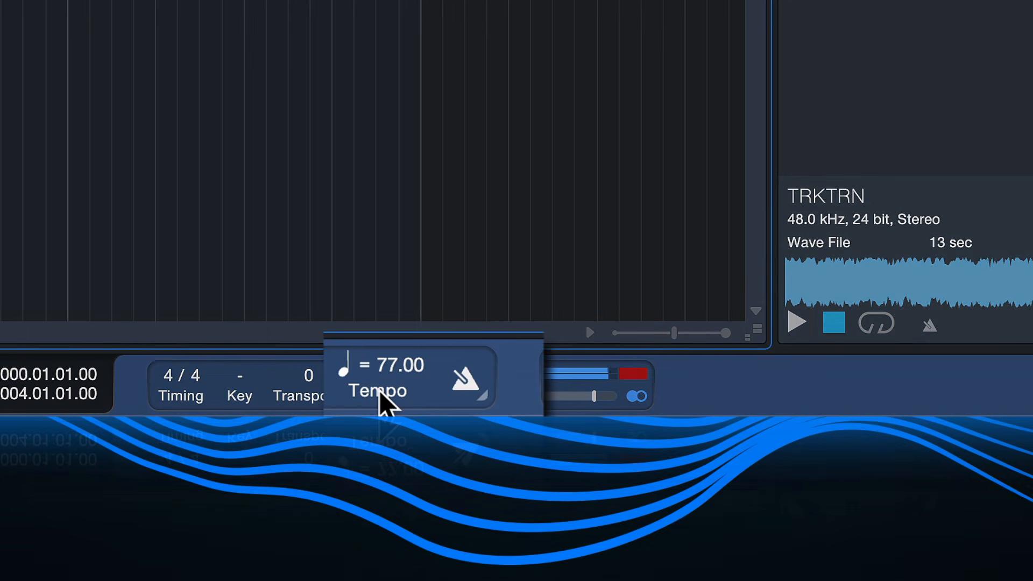
scroll(389, 395, down, 4)
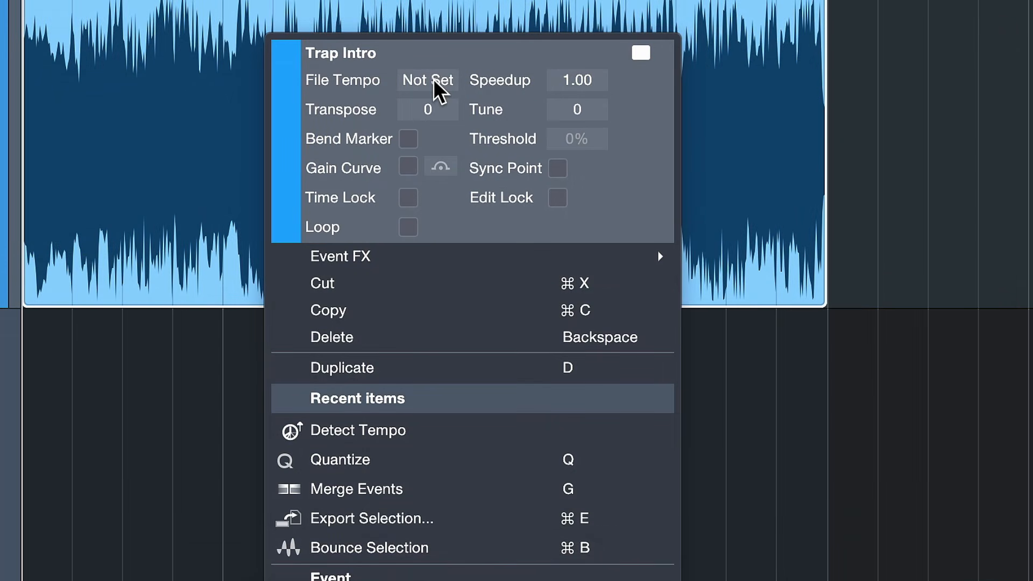
- Set the Trap Intro event's file tempo to 73 BPM
click(434, 81)
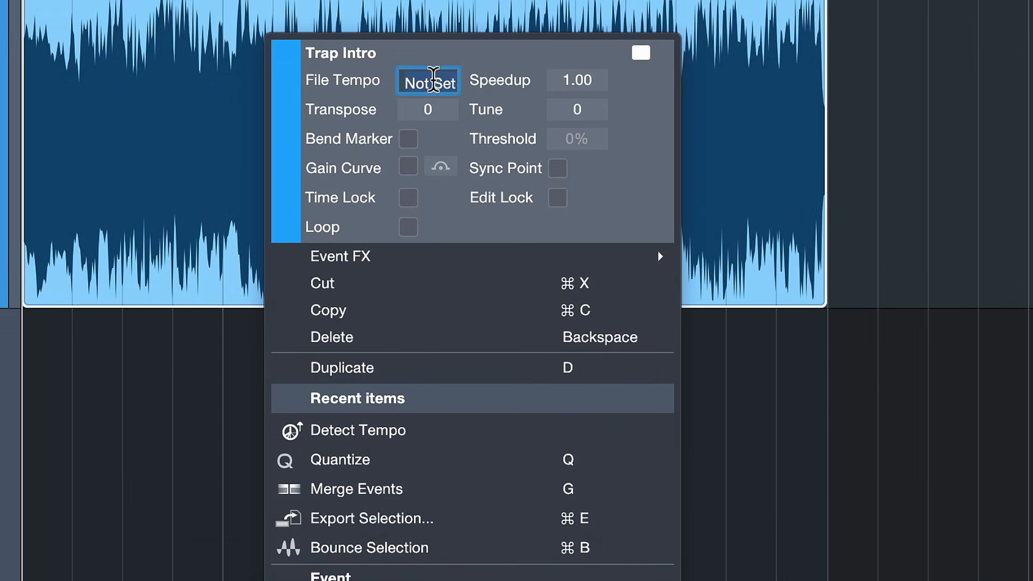
text(73)
key(Return)
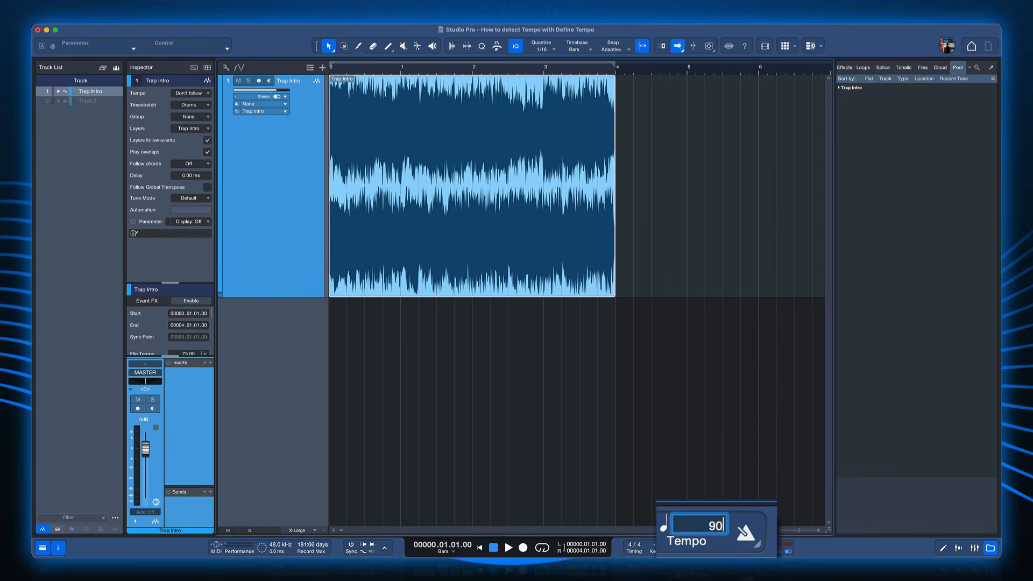
- Set the song tempo to 90 BPM and the Trap Intro track's tempo mode to Timestretch
key(Return)
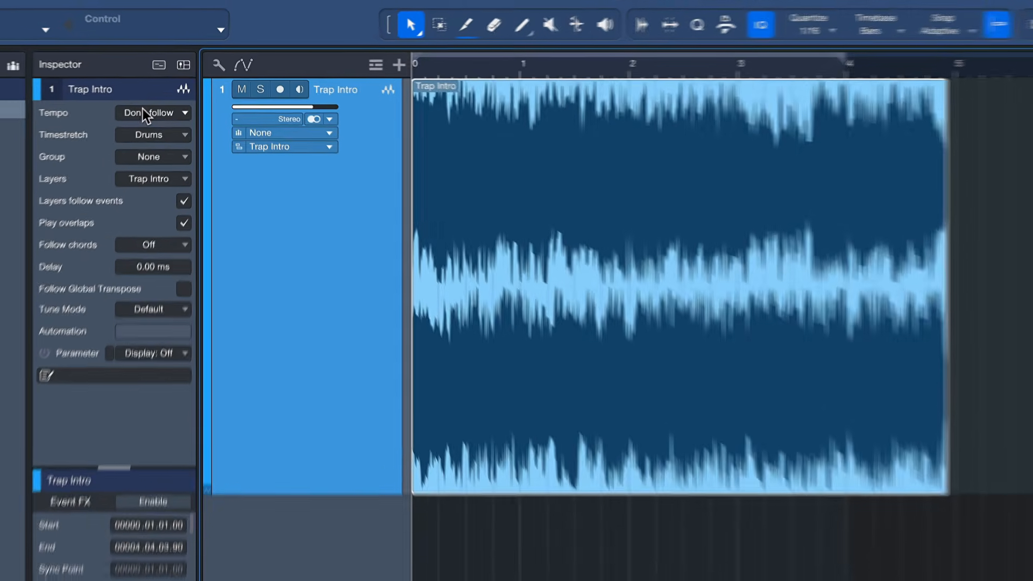
click(190, 93)
click(155, 184)
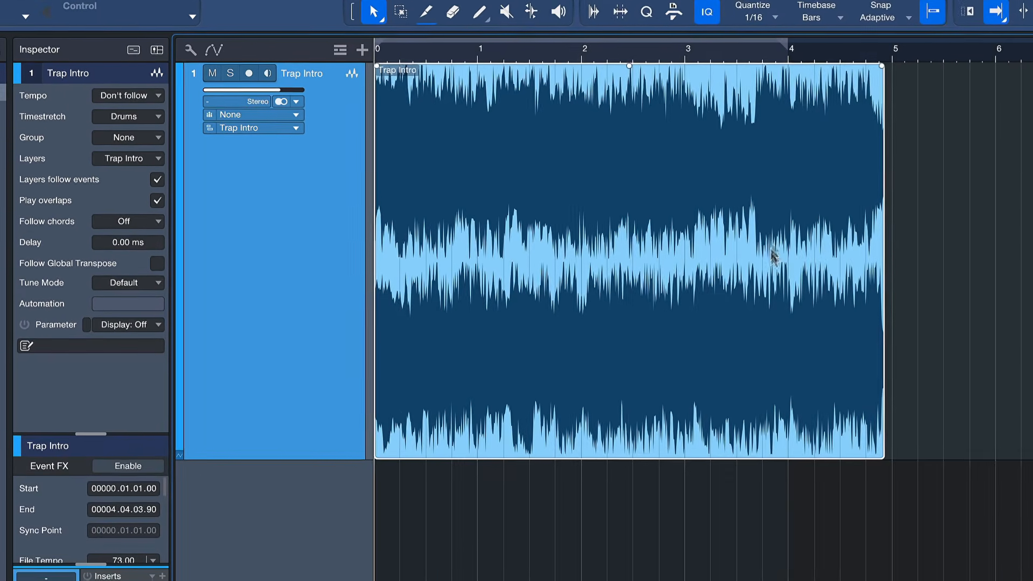
- Clear the Trap Intro event's file tempo to Not Set and switch its track's tempo mode to Follow, then to Timestretch
right_click(807, 289)
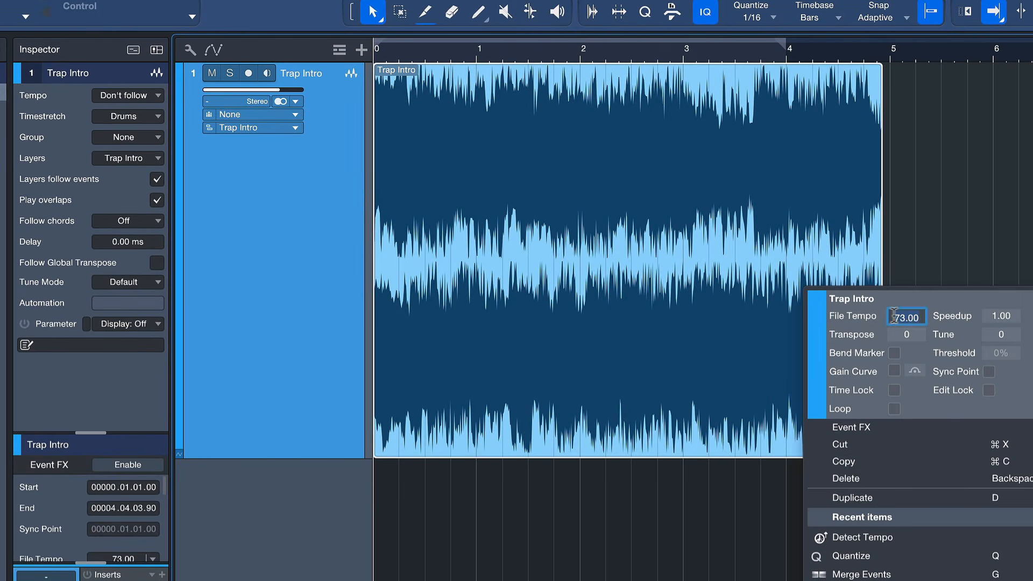
key(Return)
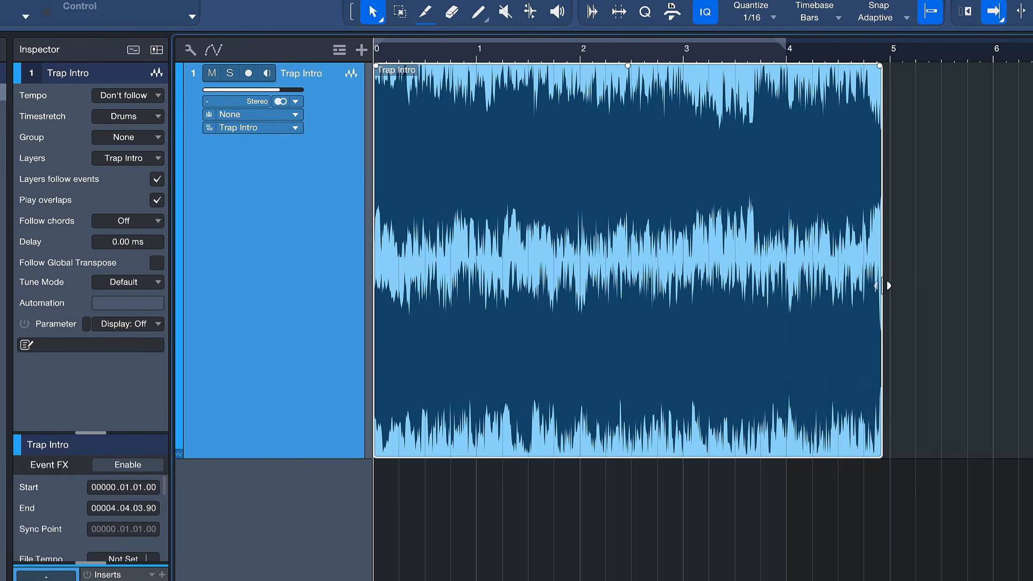
key(alt)
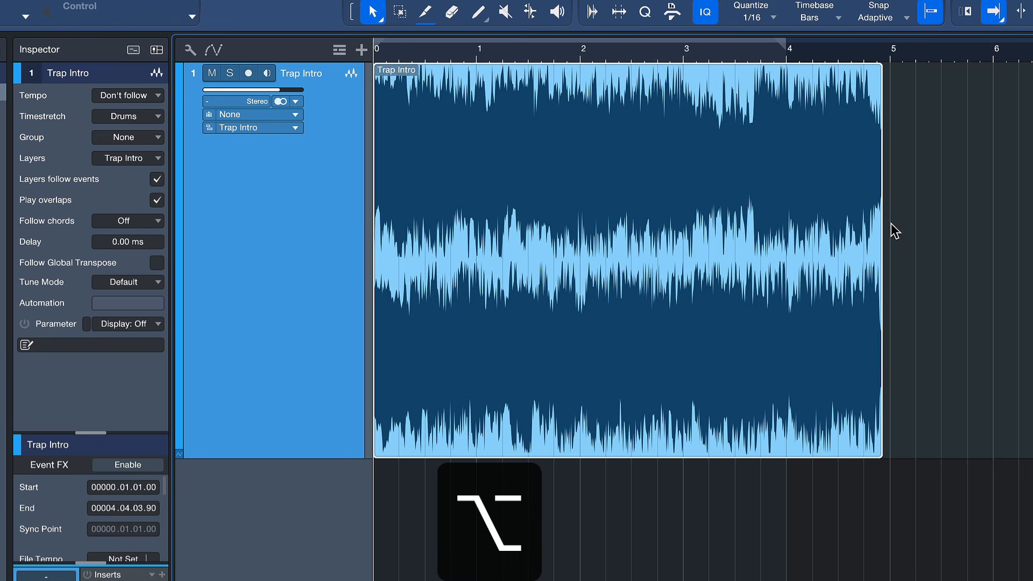
key(super)
click(157, 95)
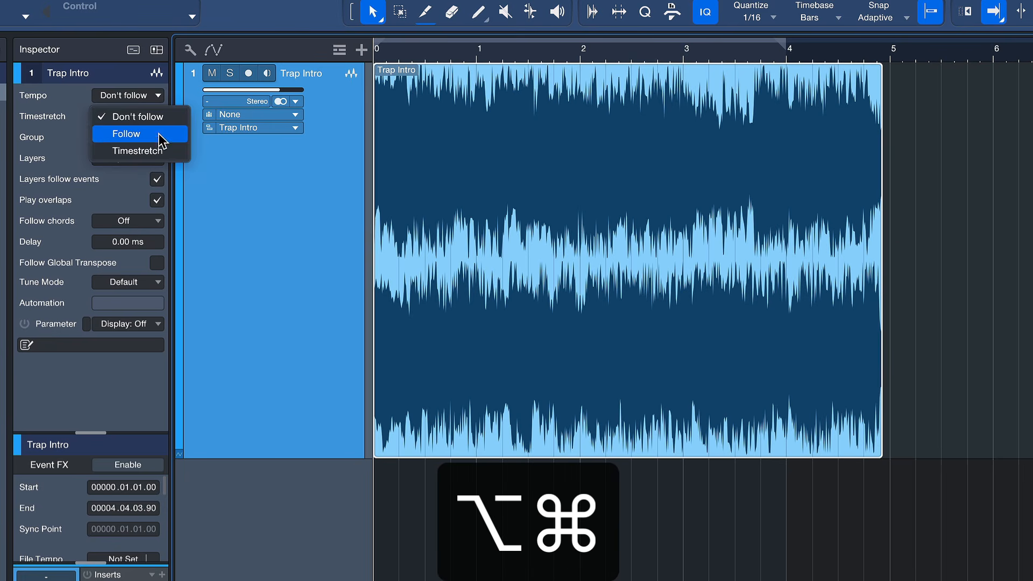
click(157, 131)
click(139, 97)
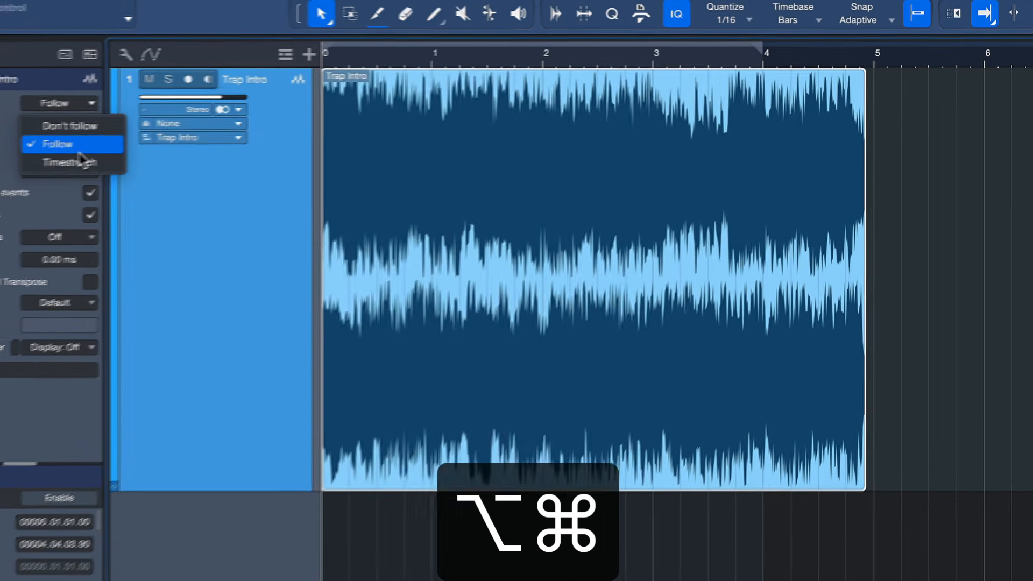
click(82, 162)
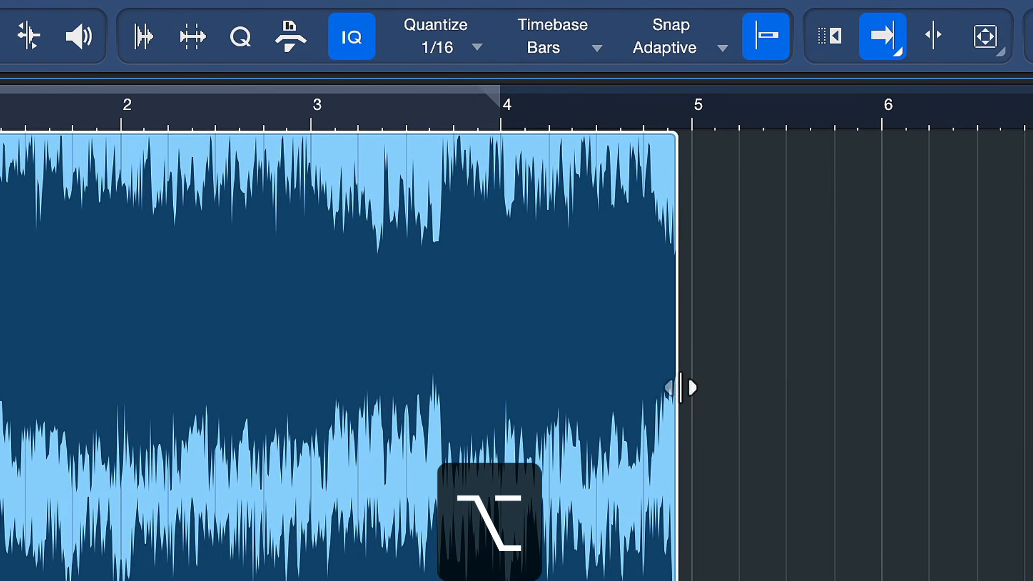
- Time-stretch the Trap Intro event so that its end lands exactly on bar 4
key(super)
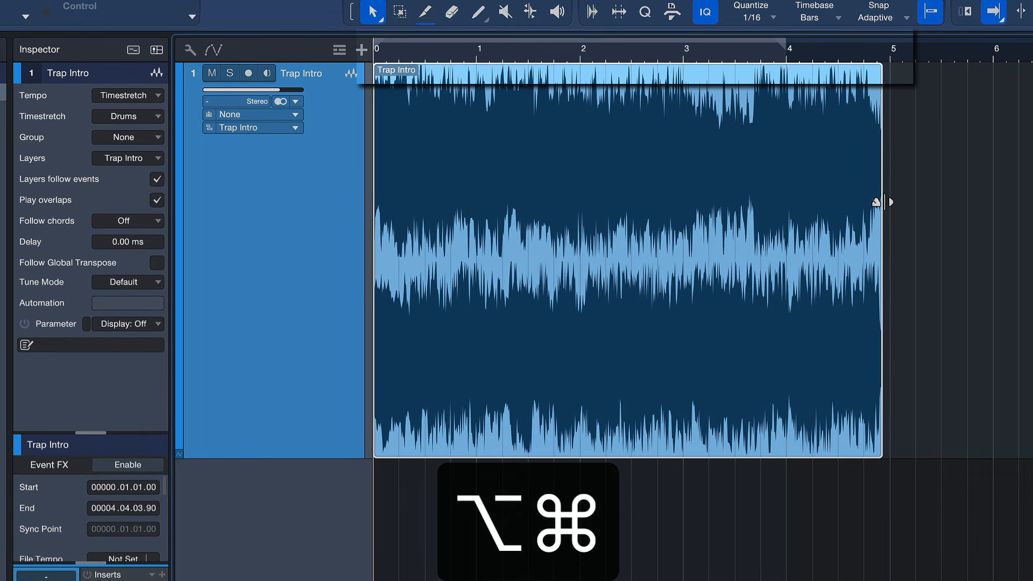
drag(885, 202, 785, 193)
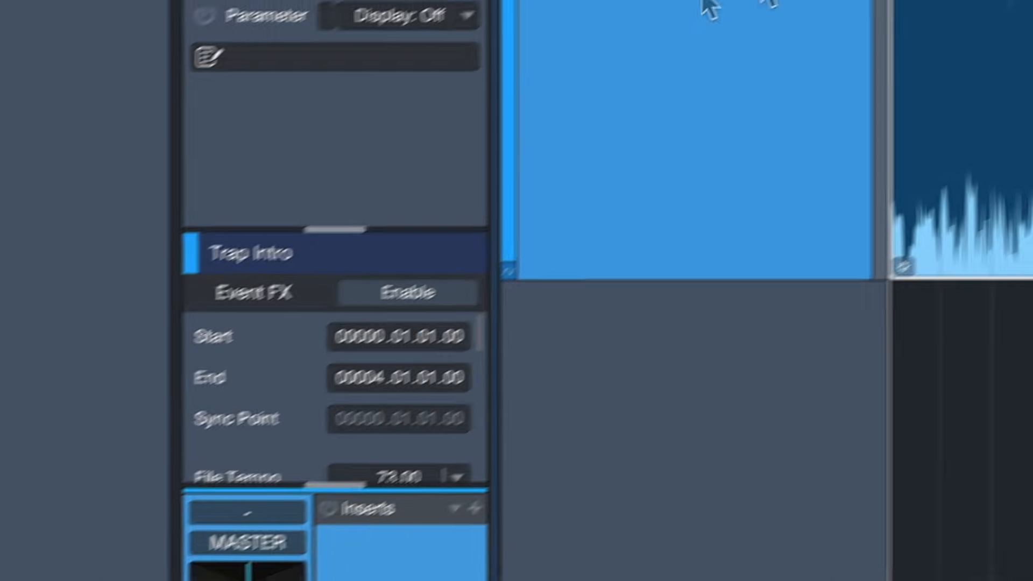
- Clear the Trap Intro event's file tempo to Not Set again, and time-stretch the event's end back to bar 4
drag(352, 205, 369, 40)
click(428, 295)
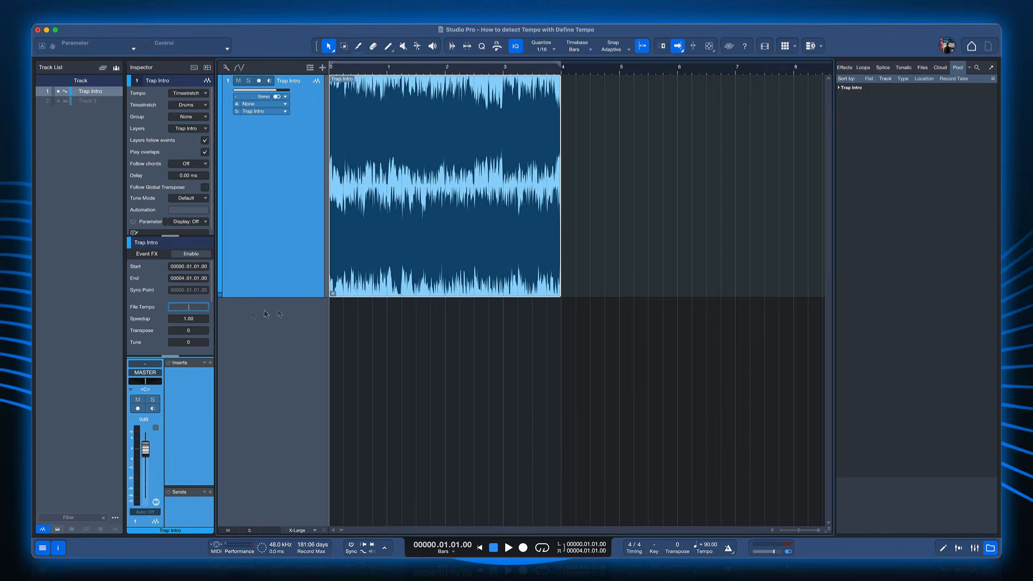
key(Return)
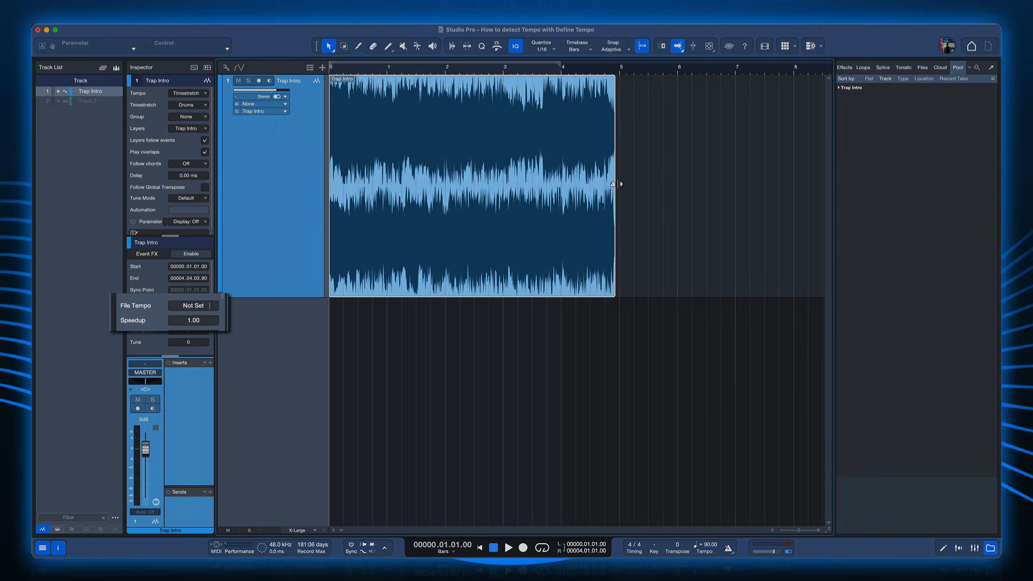
drag(613, 183, 557, 175)
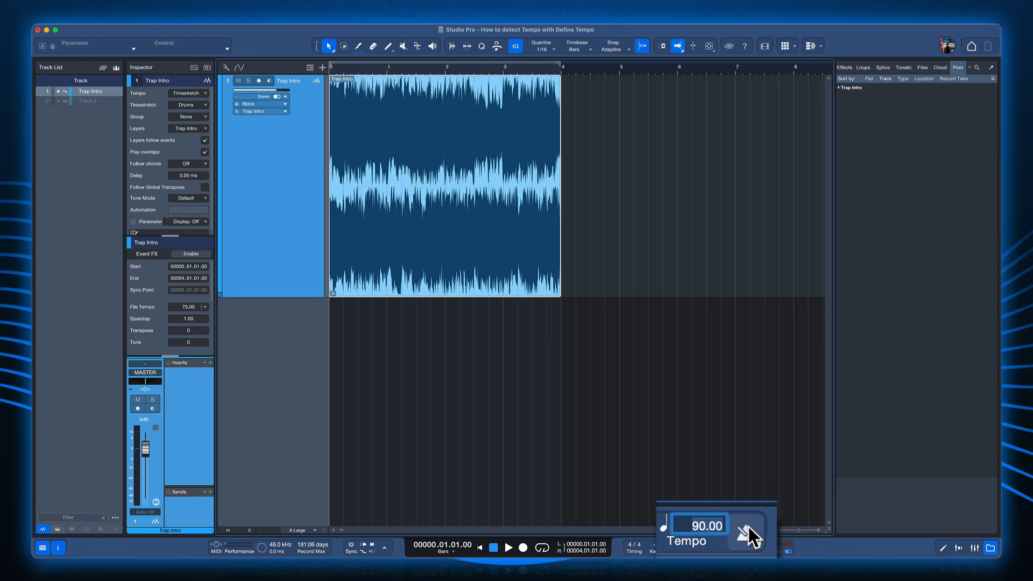
- Play back the Trap Intro loop and set the song tempo to 120 BPM to audition the timestretching
key(space)
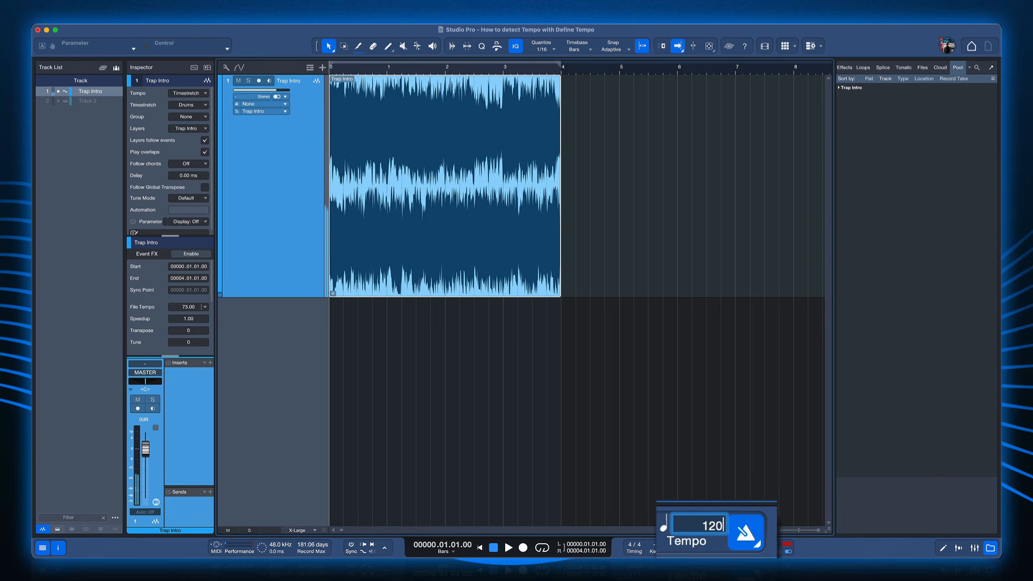
key(Return)
key(space)
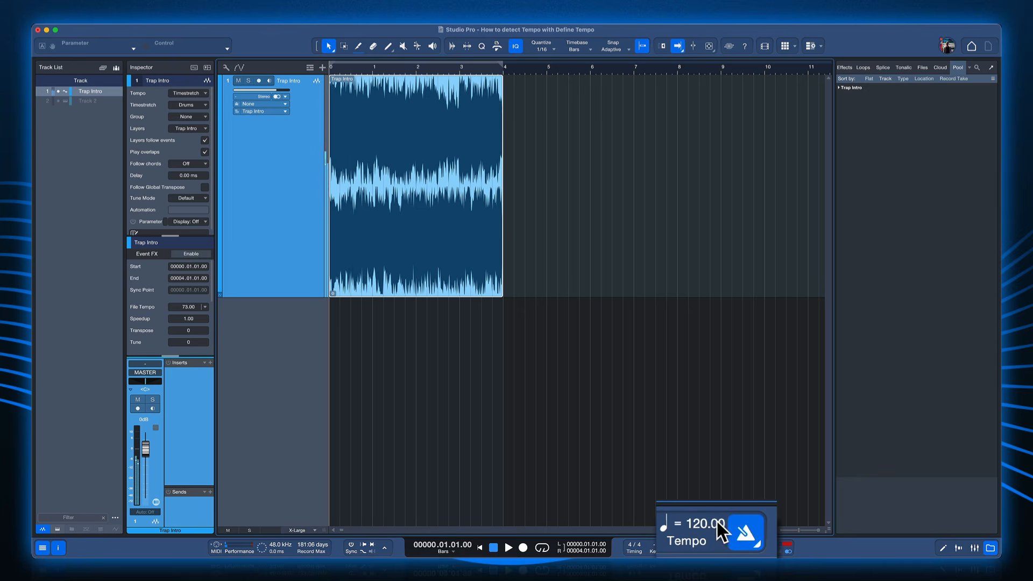
- Set the song tempo to 60 BPM, play the Trap Intro loop briefly at that tempo and stop playback
double_click(717, 523)
text(60)
key(Return)
key(space)
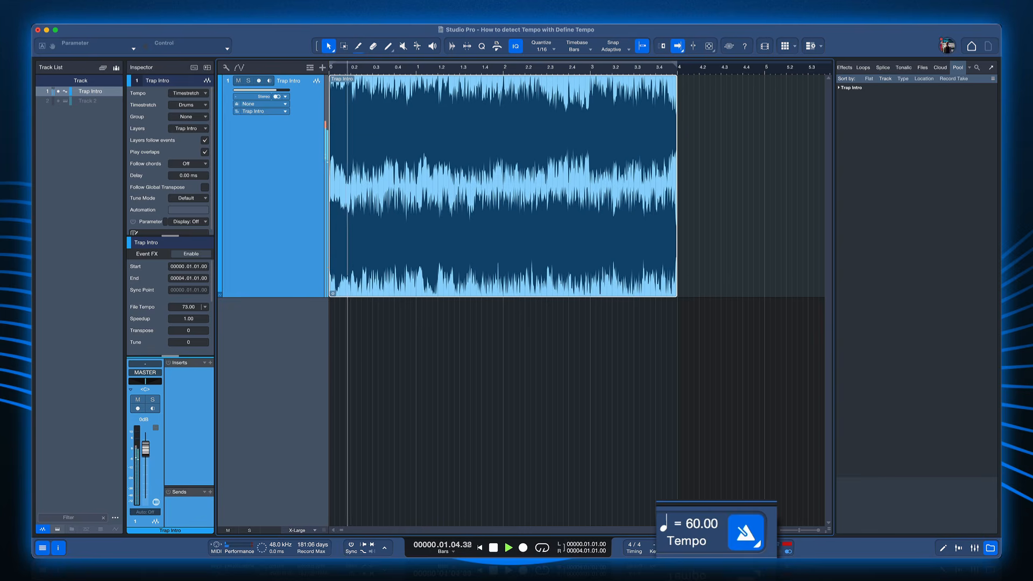
key(space)
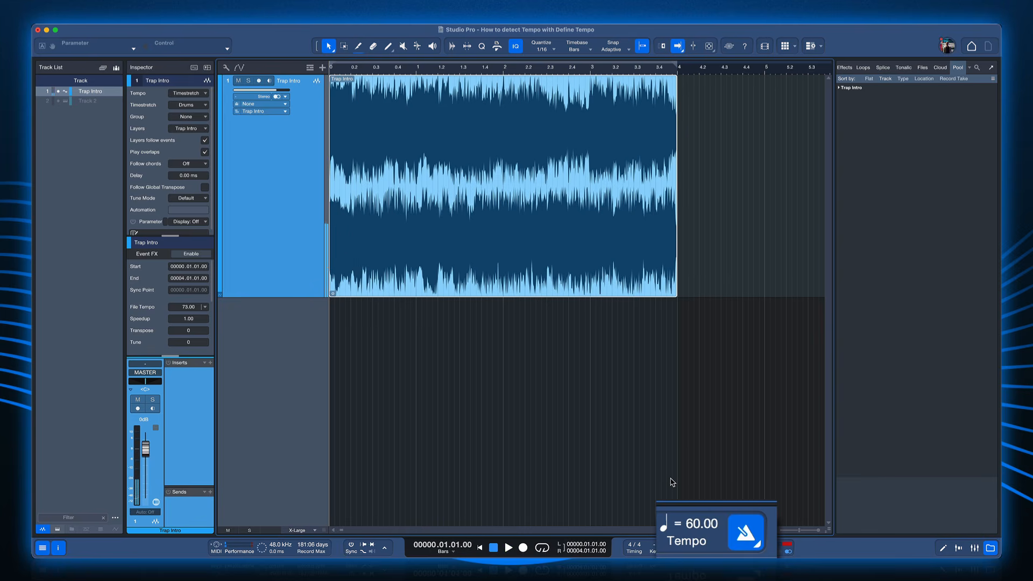